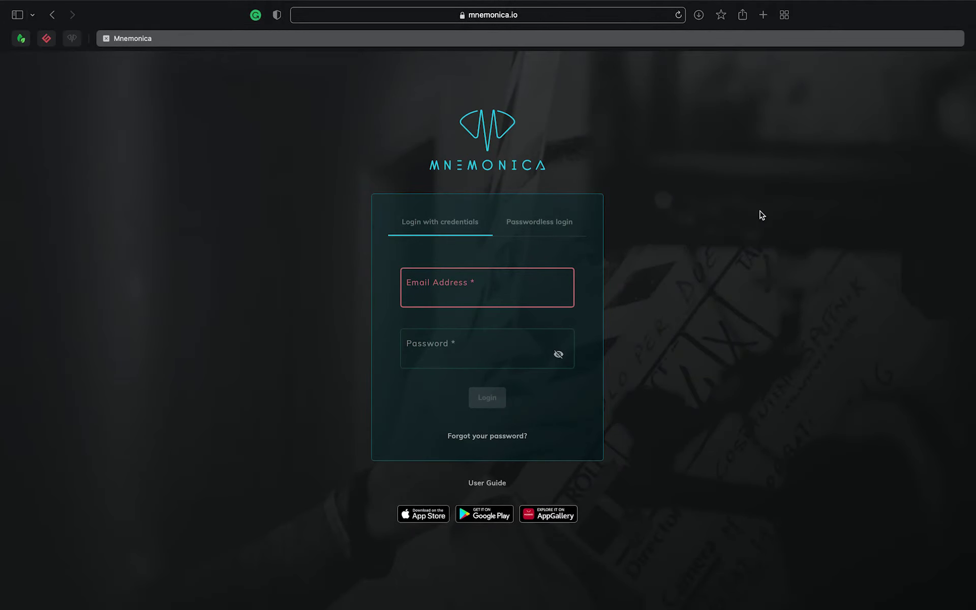
Switch from the browser to Apple Mail to reach the Mnemonica invitation
key("super+Tab")
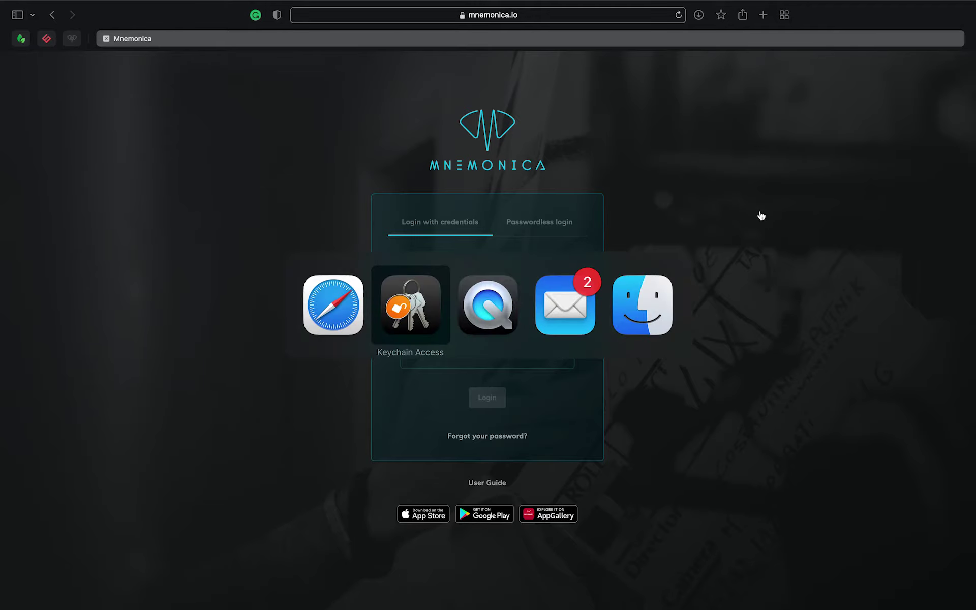
key("Tab")
key("Tab")
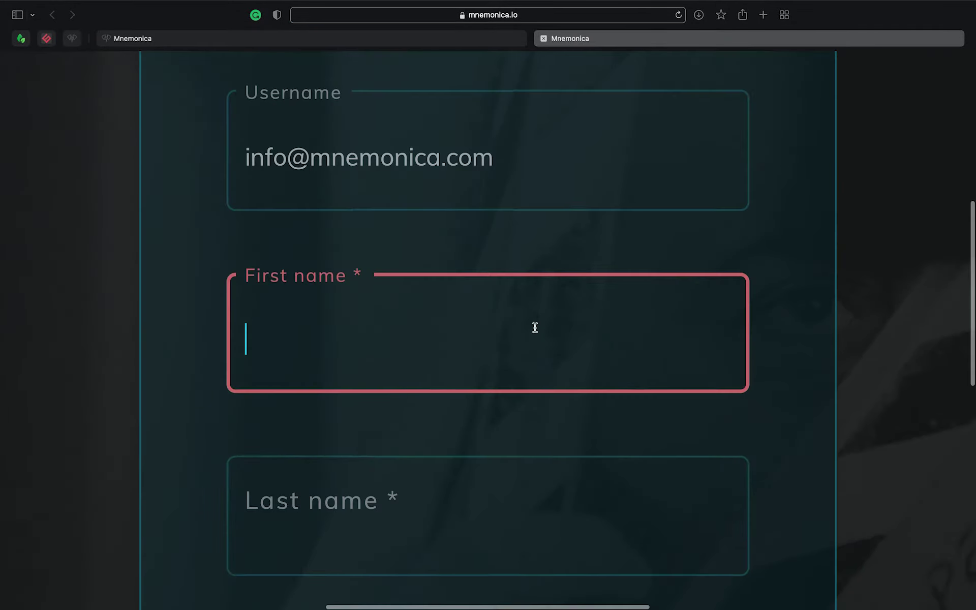
Enter first and last name and accept the suggested strong password
left_click(487, 294)
key("Tab")
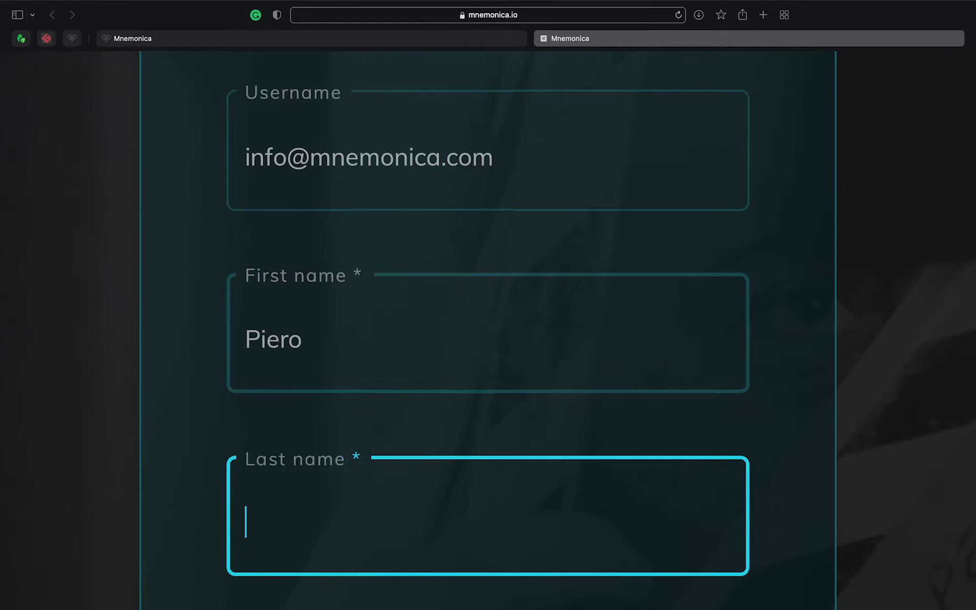
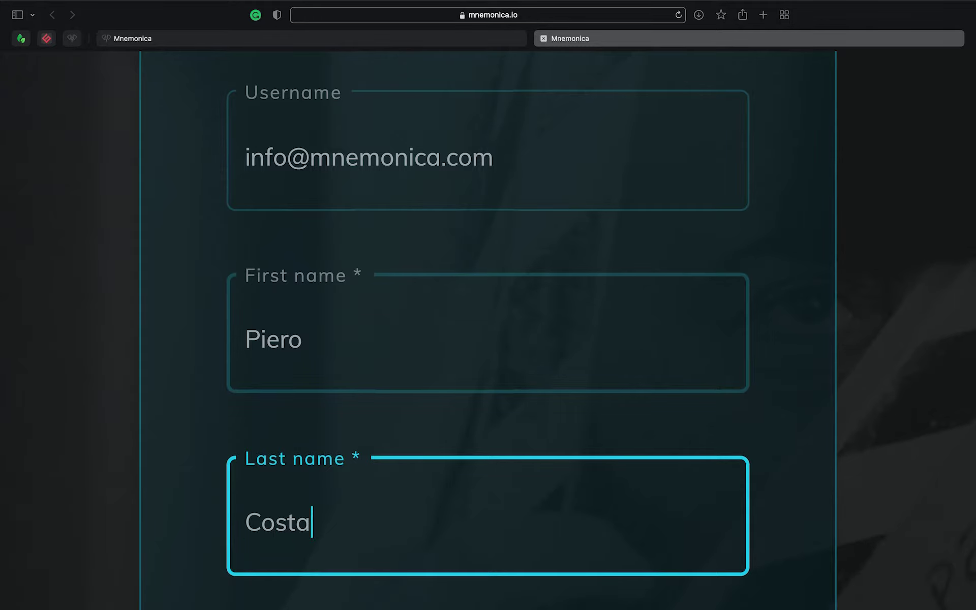
scroll(599, 240, "down", 3)
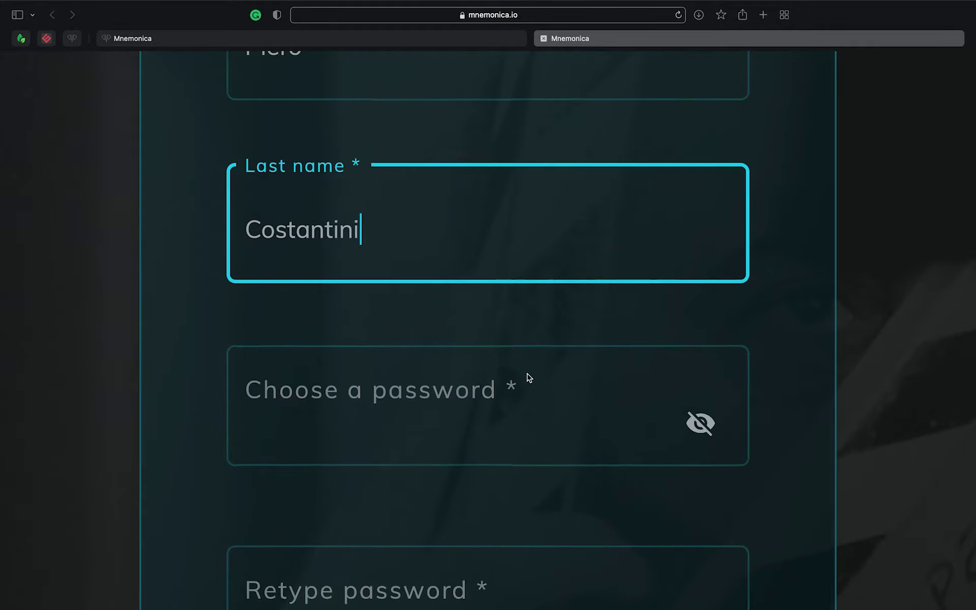
left_click(557, 389)
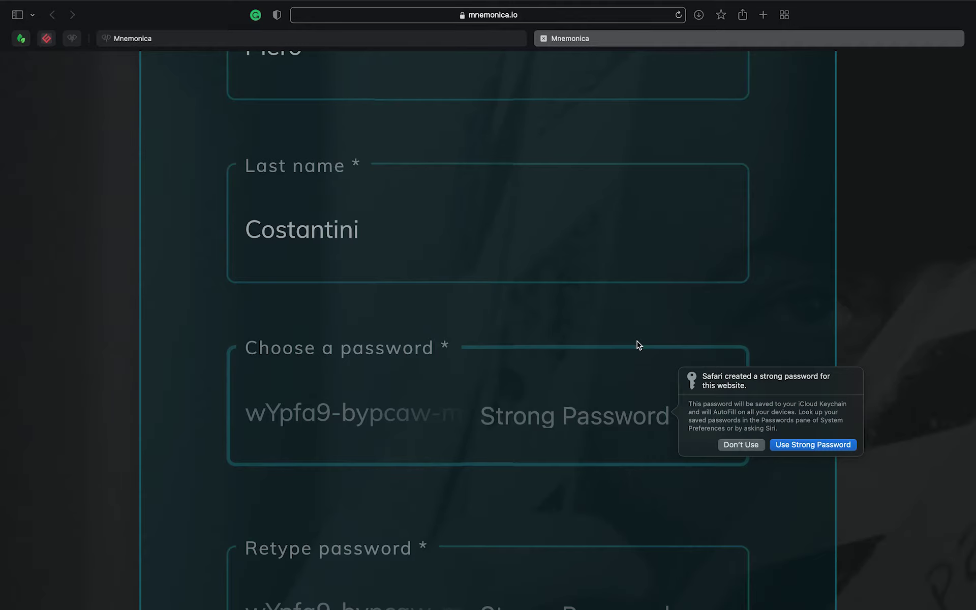
left_click(813, 444)
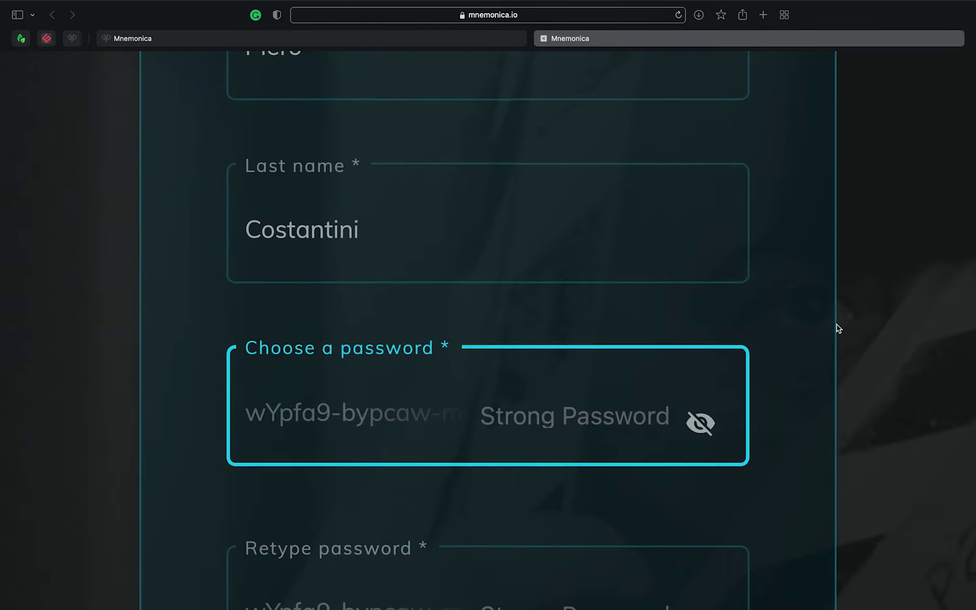
scroll(838, 327, "down", 3)
scroll(838, 328, "down", 3)
scroll(838, 328, "down", 3)
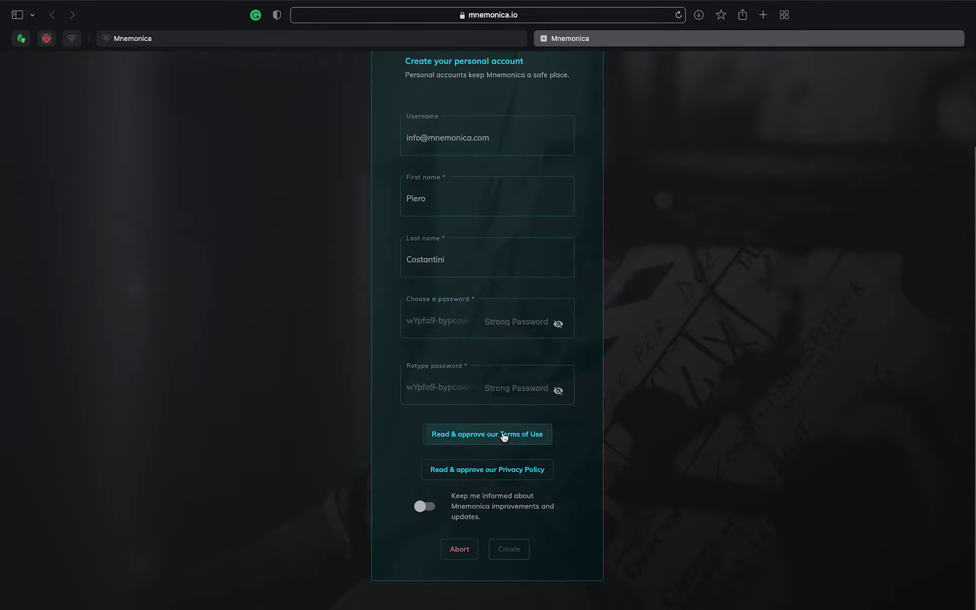
Accept the Terms of Use and Privacy Policy, create the account, and close the confirmation tab
left_click(487, 434)
left_click(701, 572)
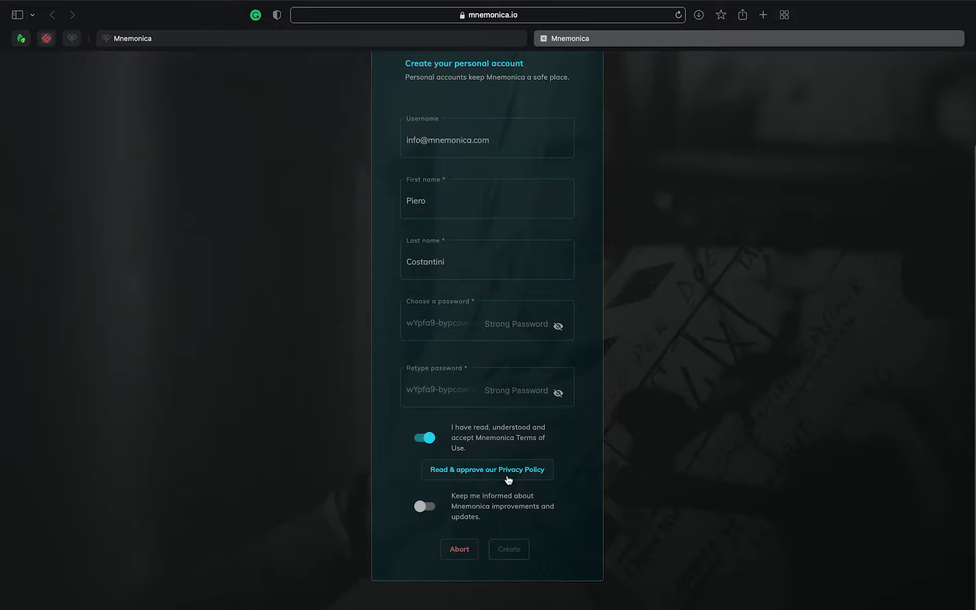
left_click(486, 469)
left_click(685, 545)
left_click(513, 548)
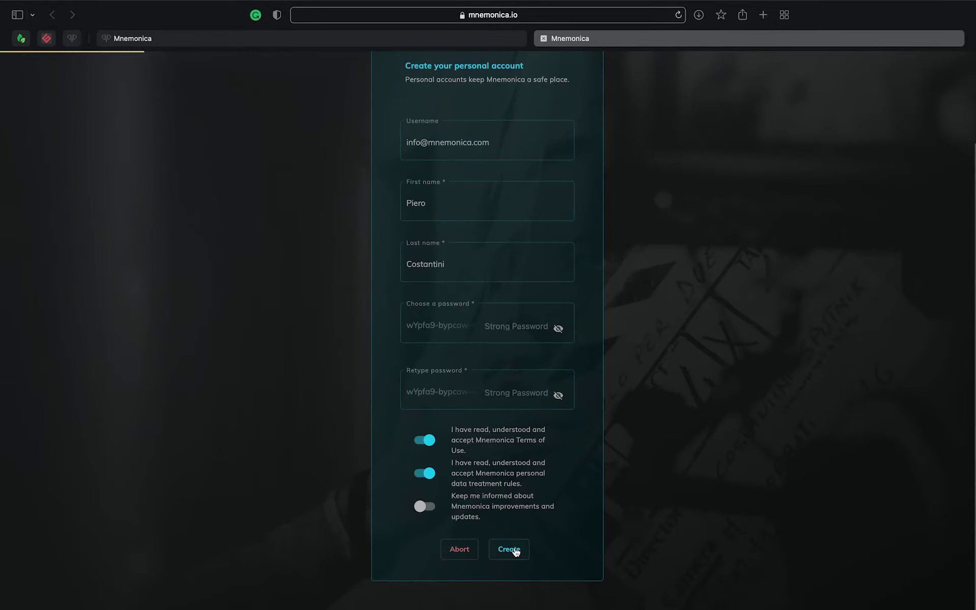
left_click(543, 39)
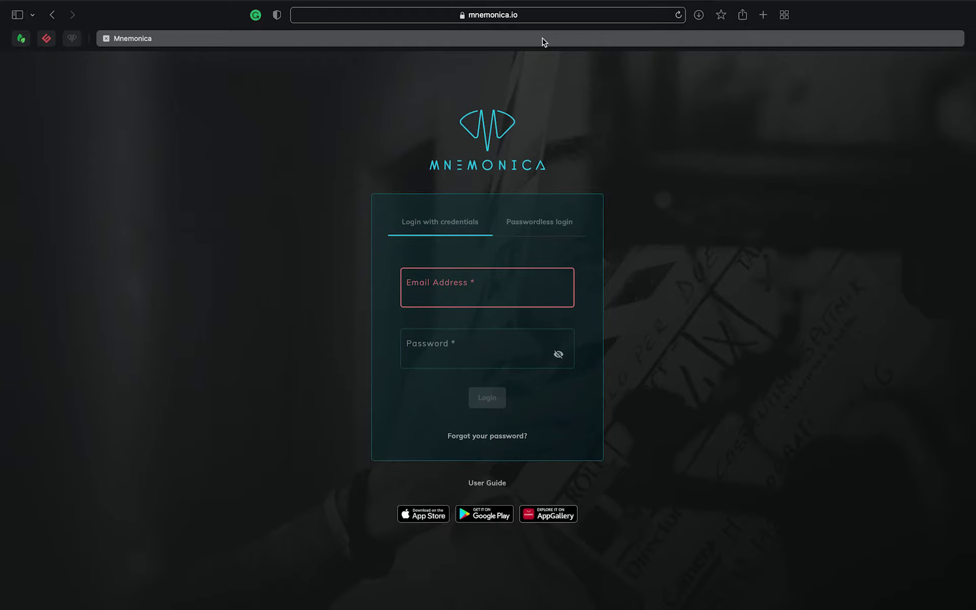
Open the registration email in Apple Mail and follow its confirm-email link
key("super+Tab")
key("super+Tab")
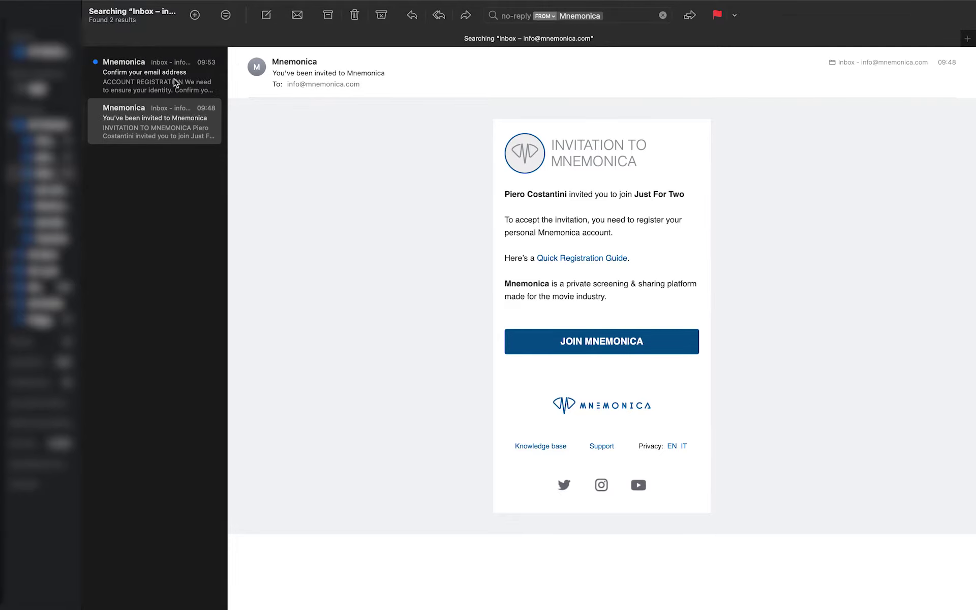
left_click(172, 82)
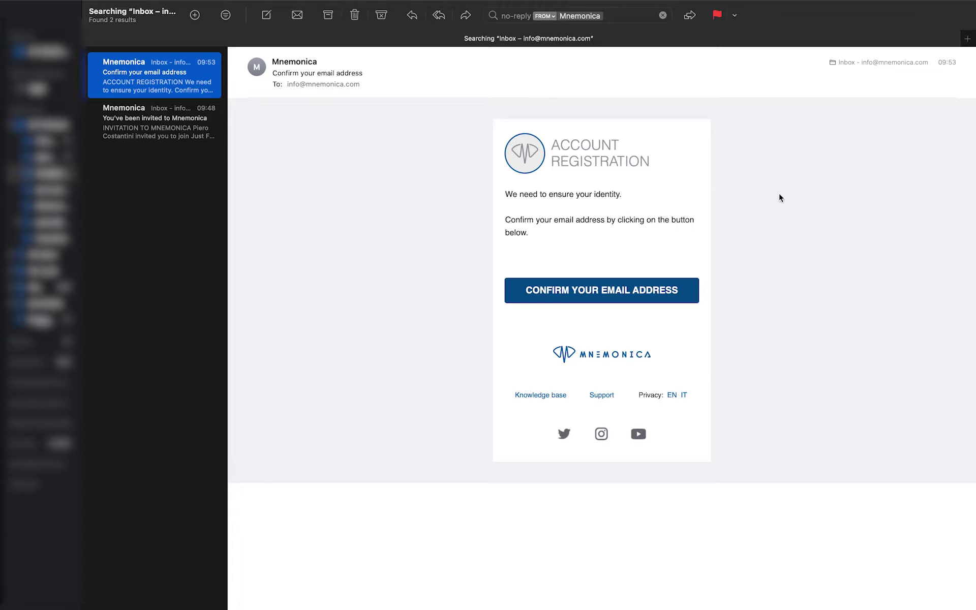
left_click(641, 291)
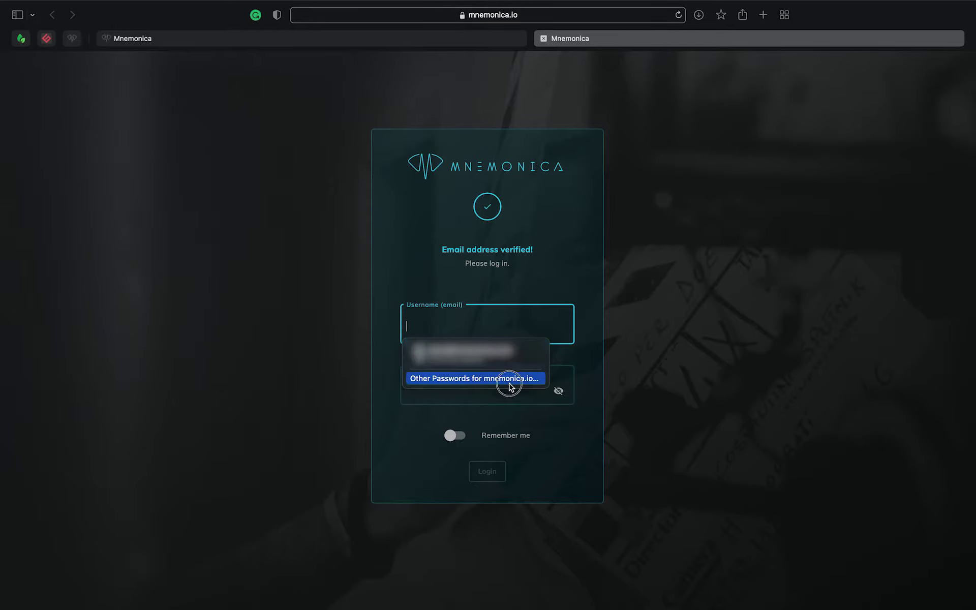
Log in with the saved mnemonica.io password and postpone MFA with Later
left_click(475, 378)
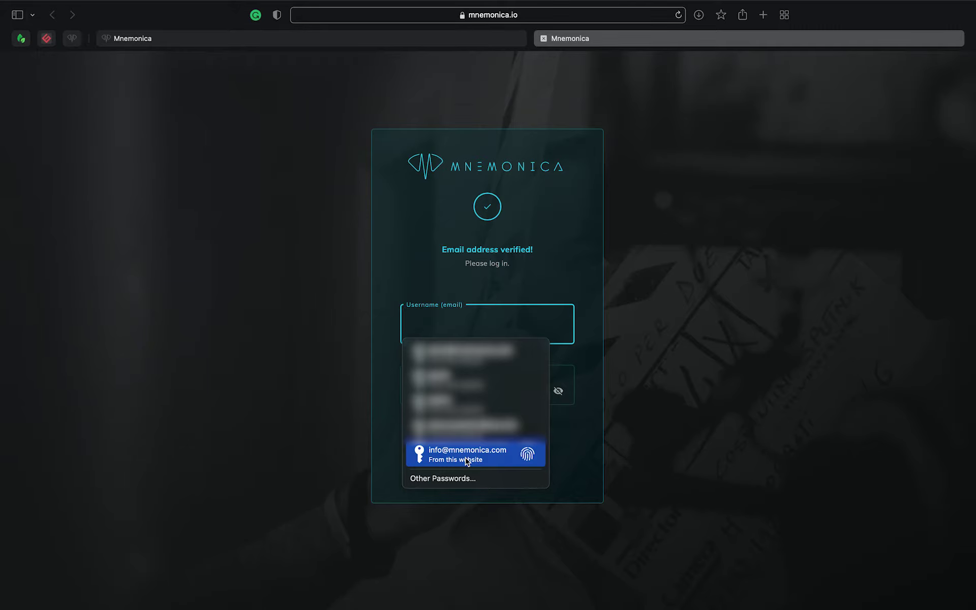
left_click(466, 461)
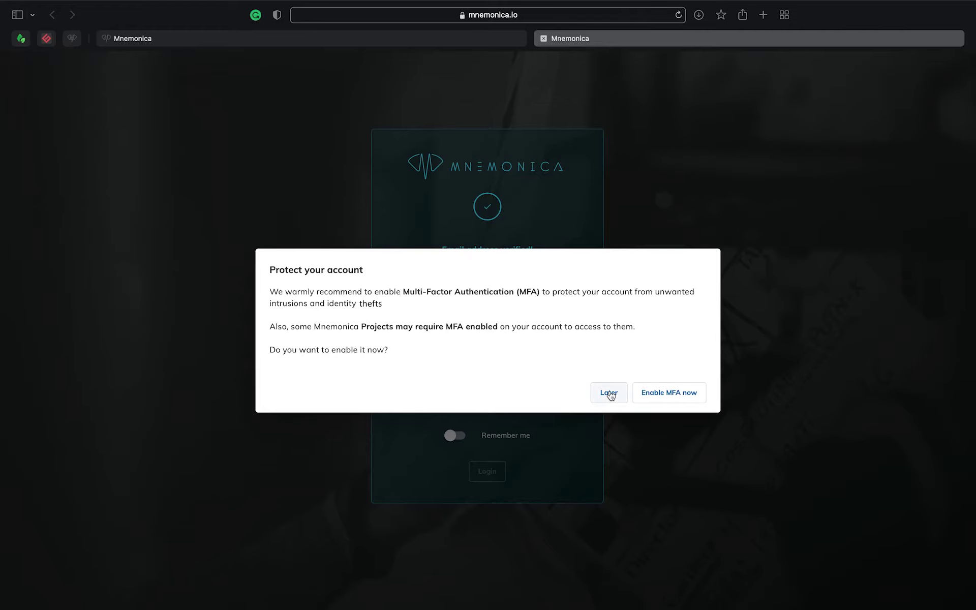
left_click(608, 392)
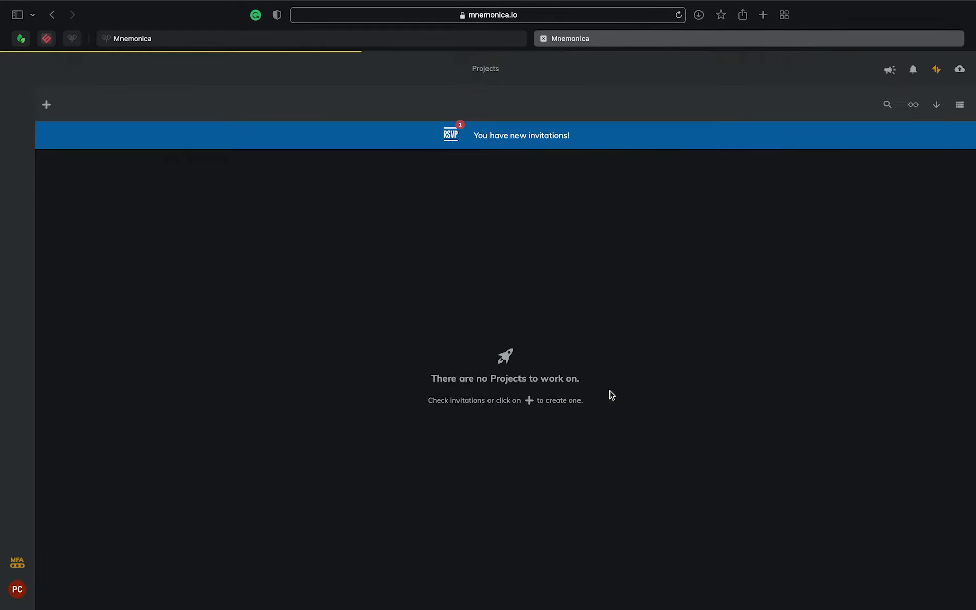
Accept Sputnik Media's Just For Two invitation from the new-invitations banner and close the dialog
left_click(618, 144)
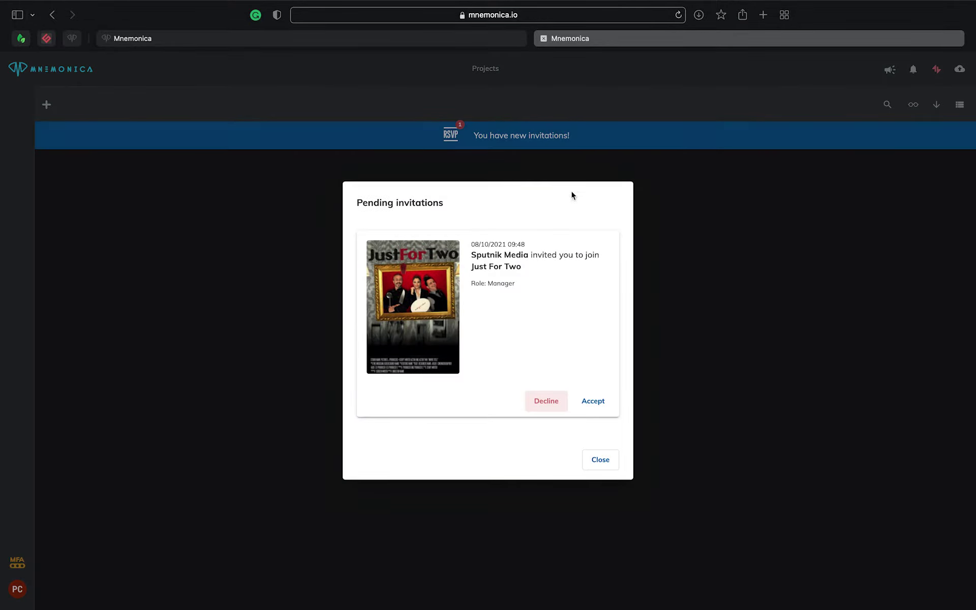
left_click(593, 401)
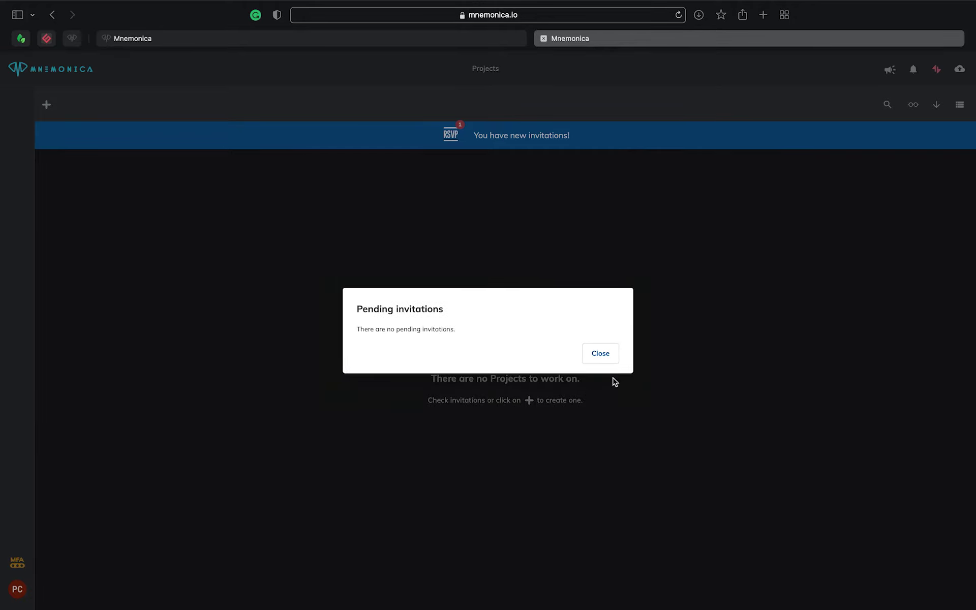
left_click(599, 353)
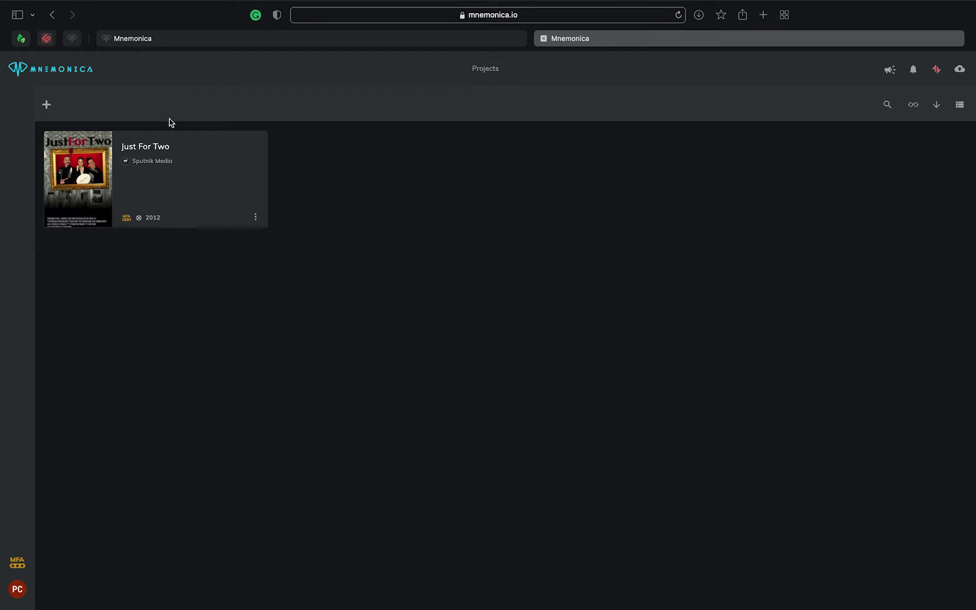
Open the Just For Two project and dismiss its MFA required notice
left_click(156, 153)
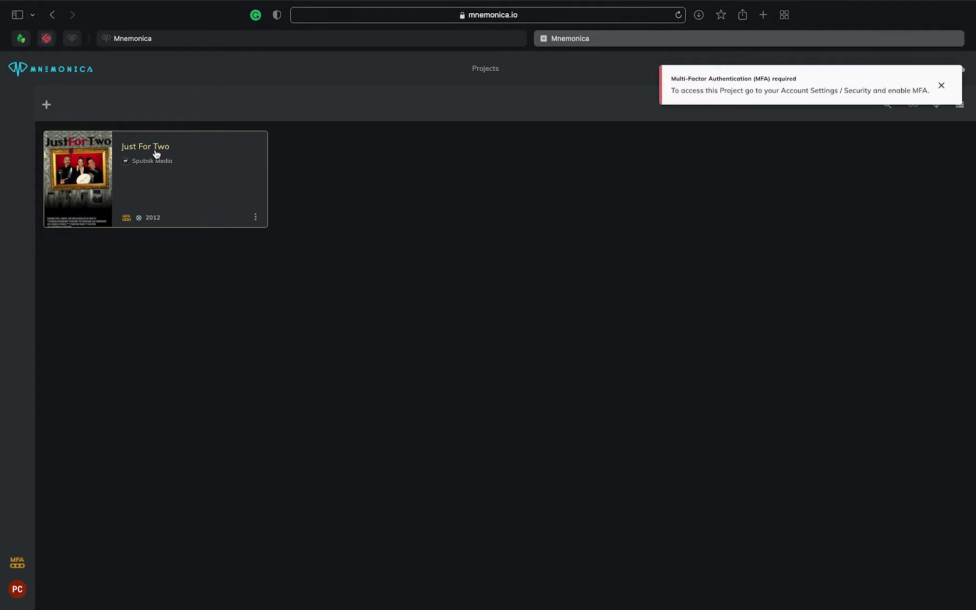
left_click(887, 80)
mouse_move(16, 562)
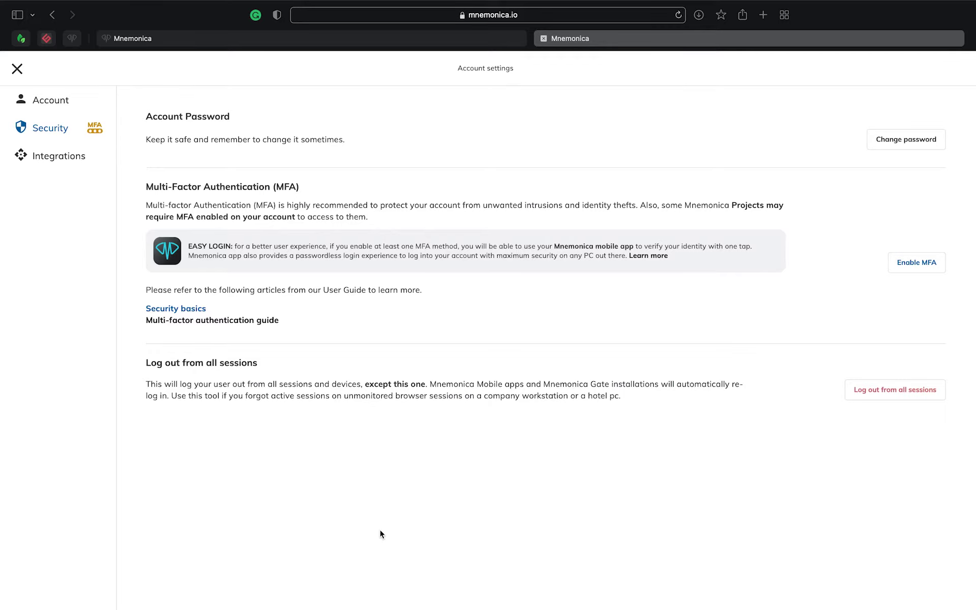
Enable MFA and list the addable methods: Authenticator, PIN, SMS, Email
left_click(912, 263)
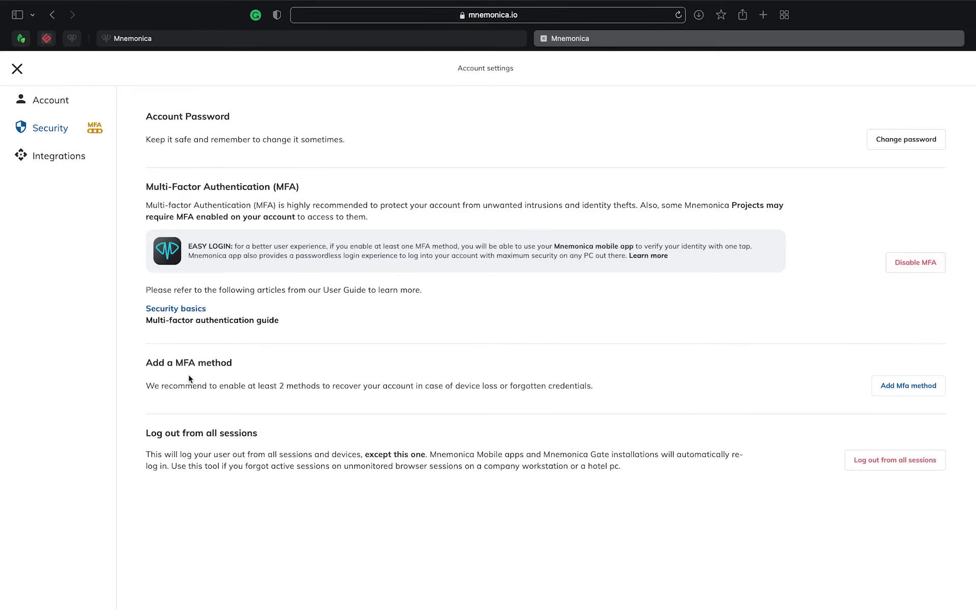
left_click(914, 389)
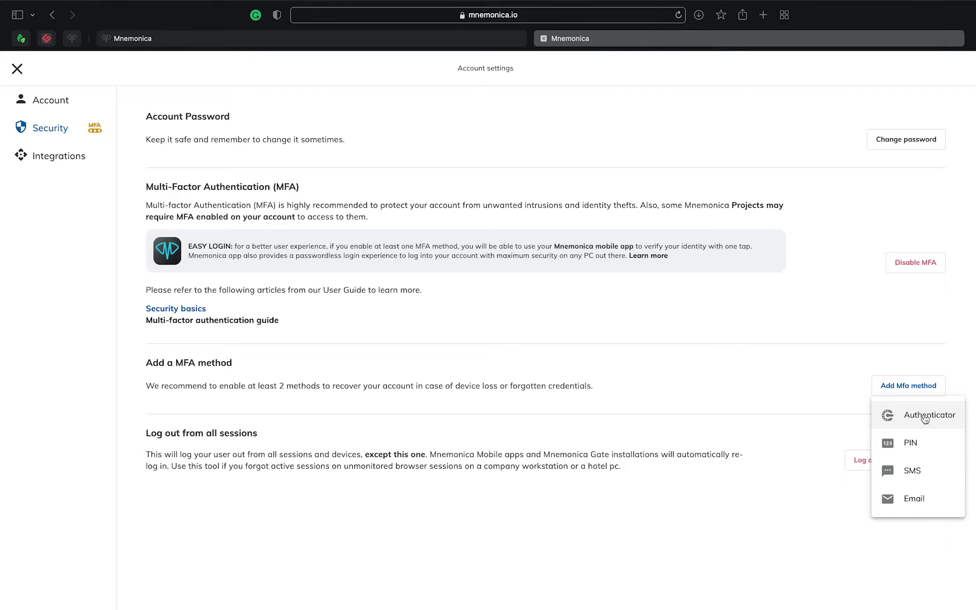
Add an Authenticator MFA method with the iPhone's device name and continue to the QR code
left_click(925, 419)
left_click(491, 259)
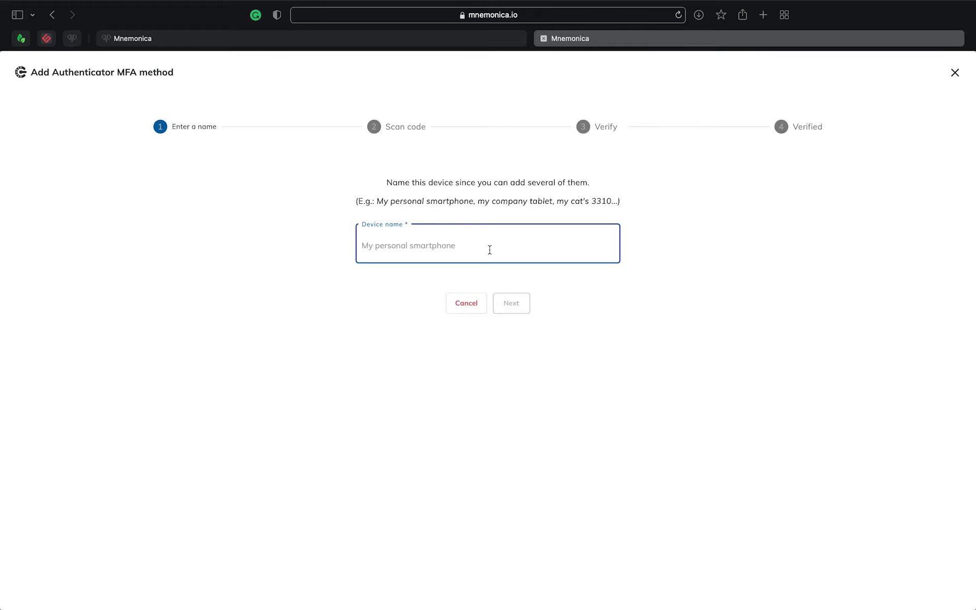
type("Piero's")
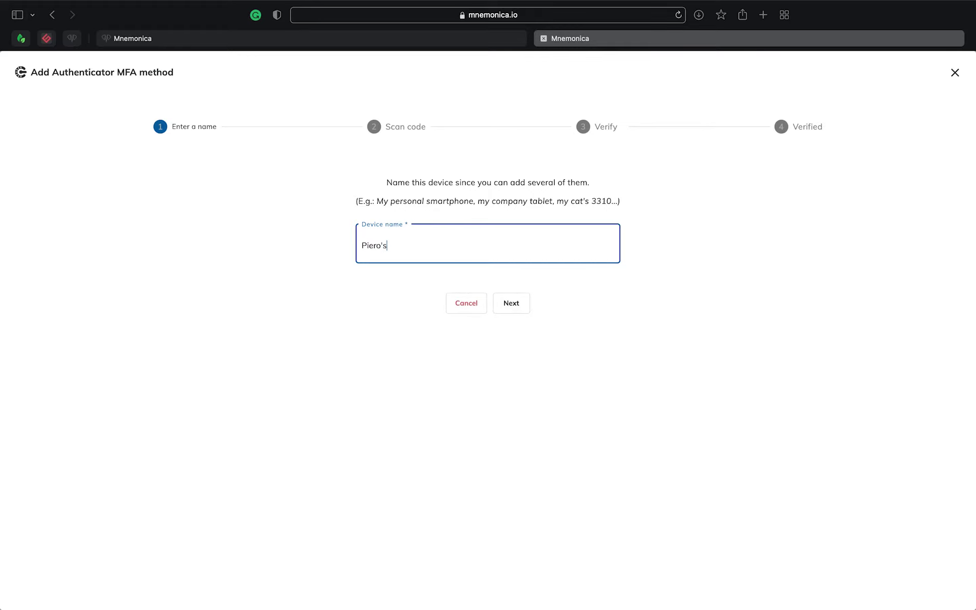
type(" iPhone")
key("Return")
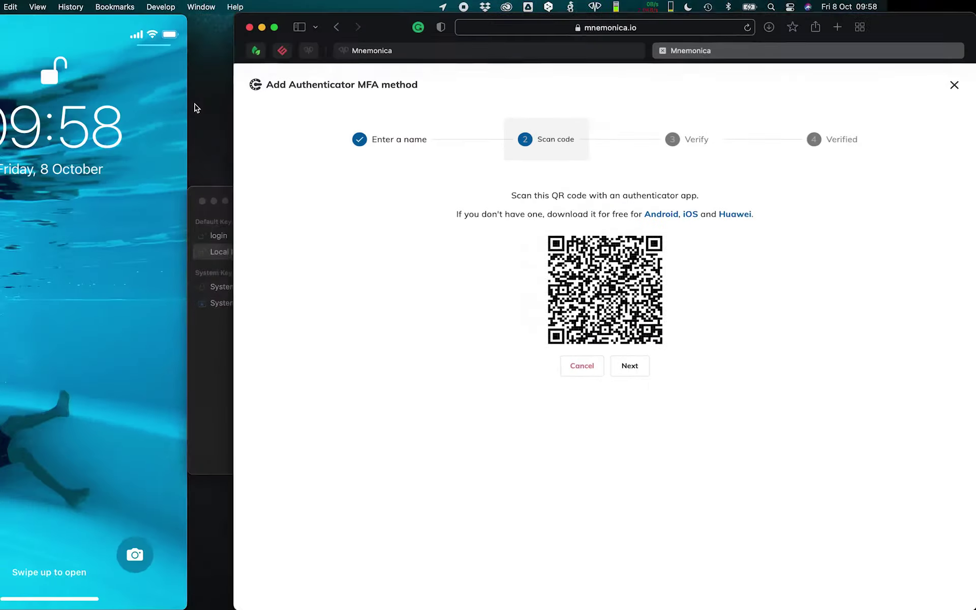
Exit Safari full screen so the mirrored iPhone can scan the QR code
left_click(39, 30)
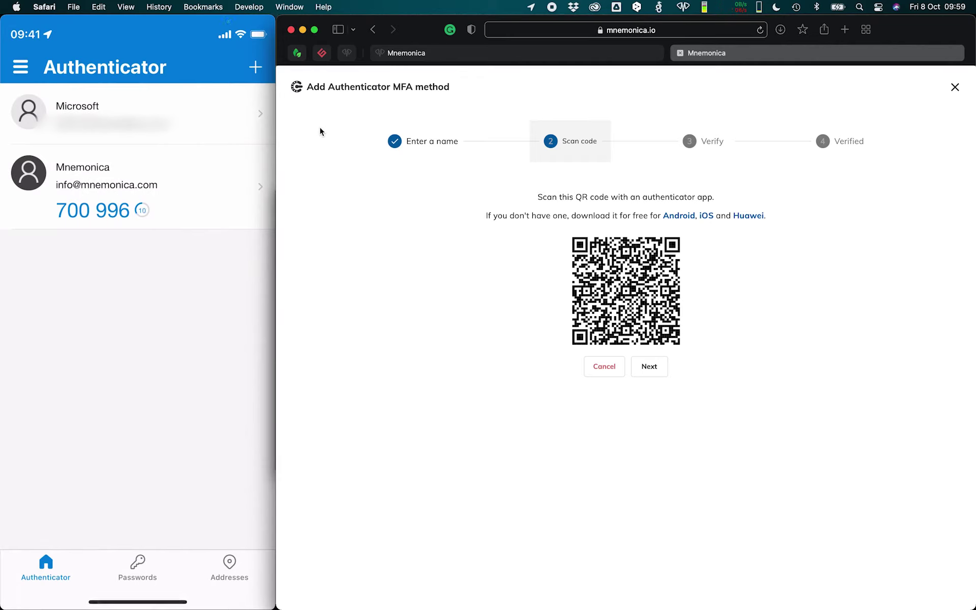
Verify the iPhone's one-time code, finish adding the method, and close Account settings
left_click(649, 366)
left_click(607, 238)
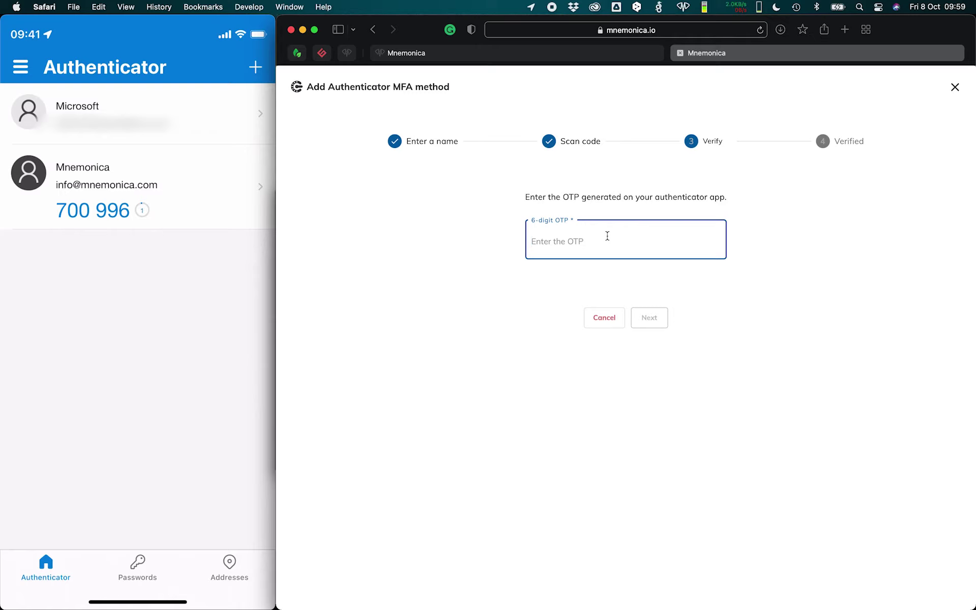
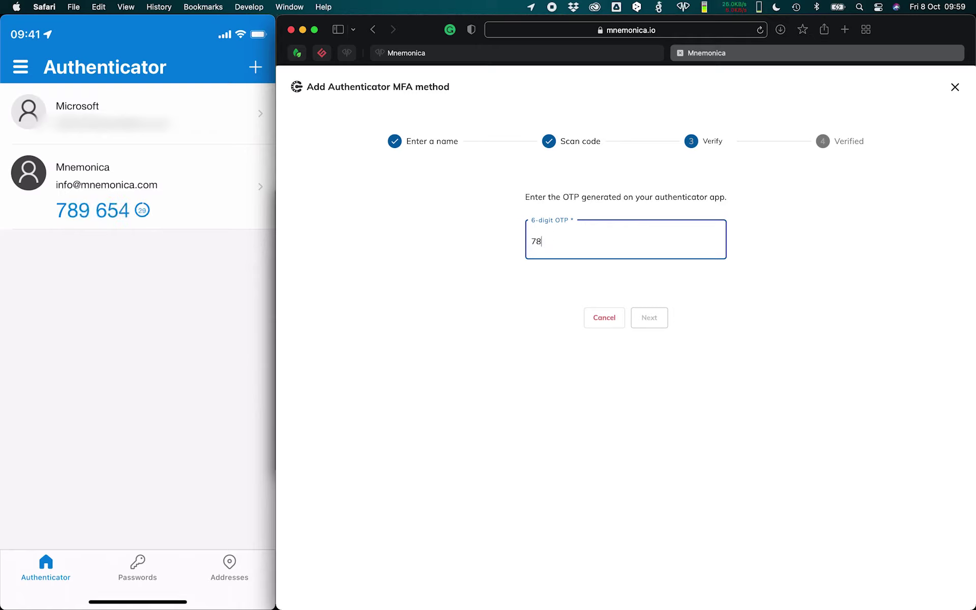
left_click(657, 318)
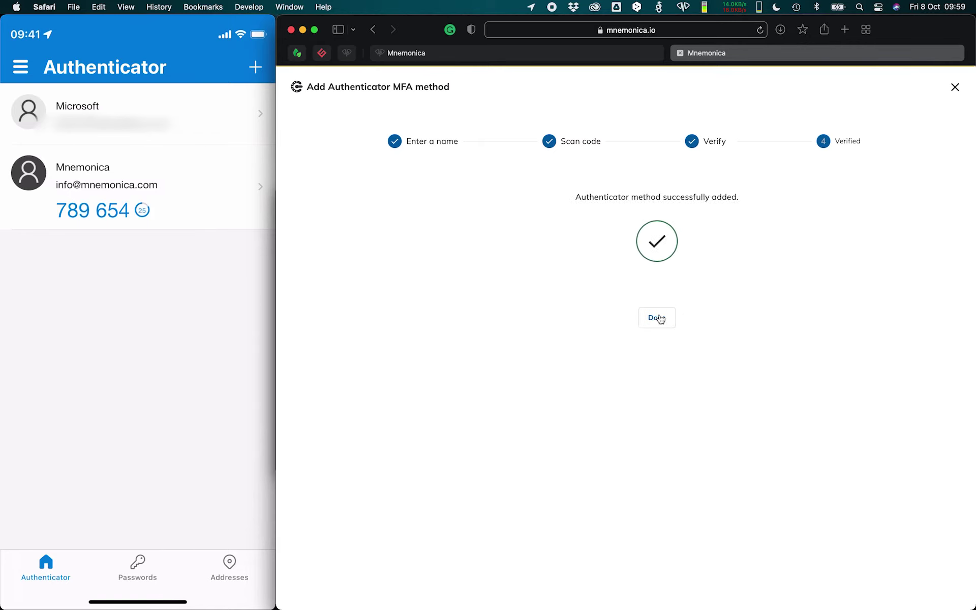
left_click(627, 319)
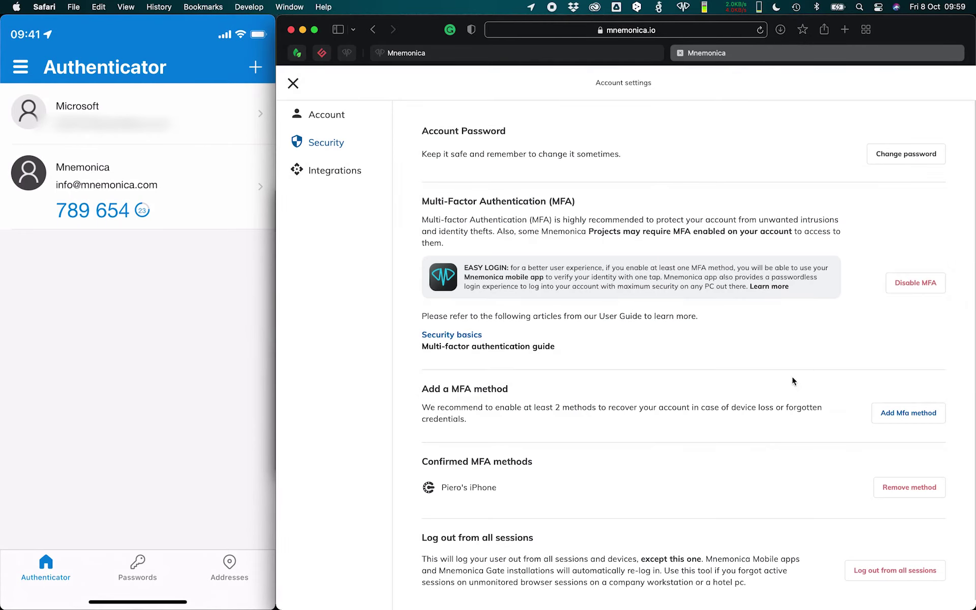
scroll(792, 381, "down", 1)
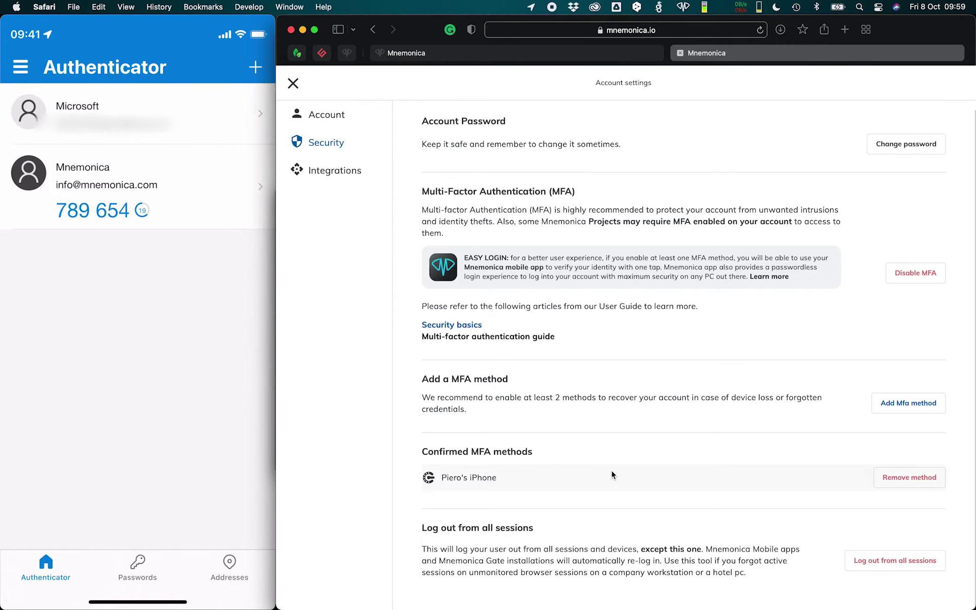
left_click(293, 83)
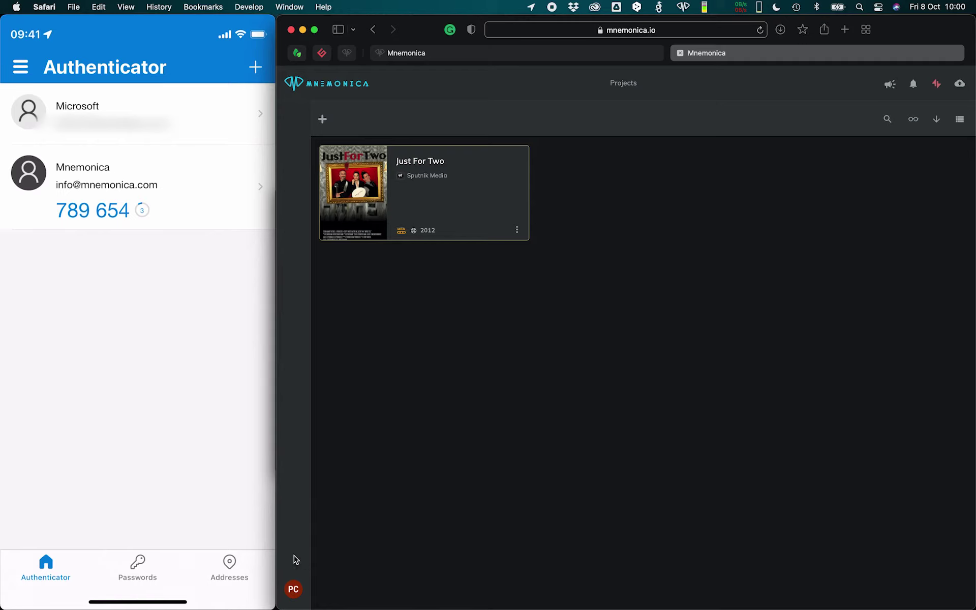
Open the Just For Two project, return to Projects, and log out of the account
left_click(425, 165)
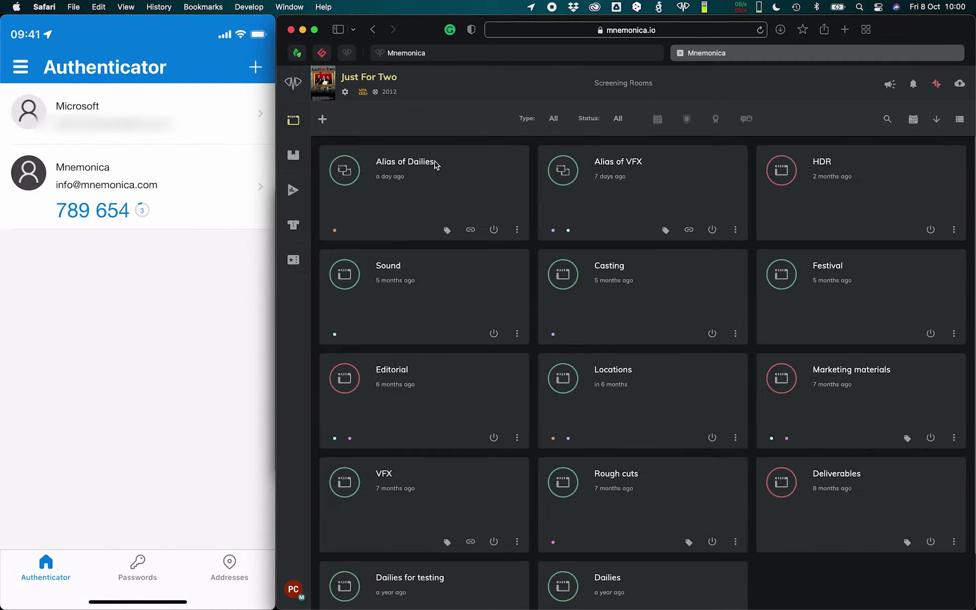
left_click(316, 90)
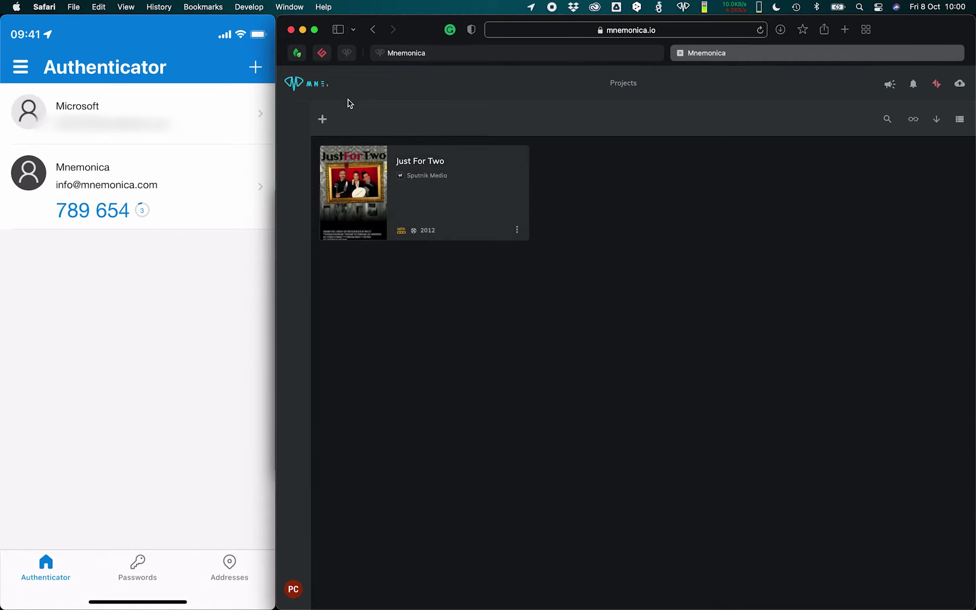
left_click(293, 589)
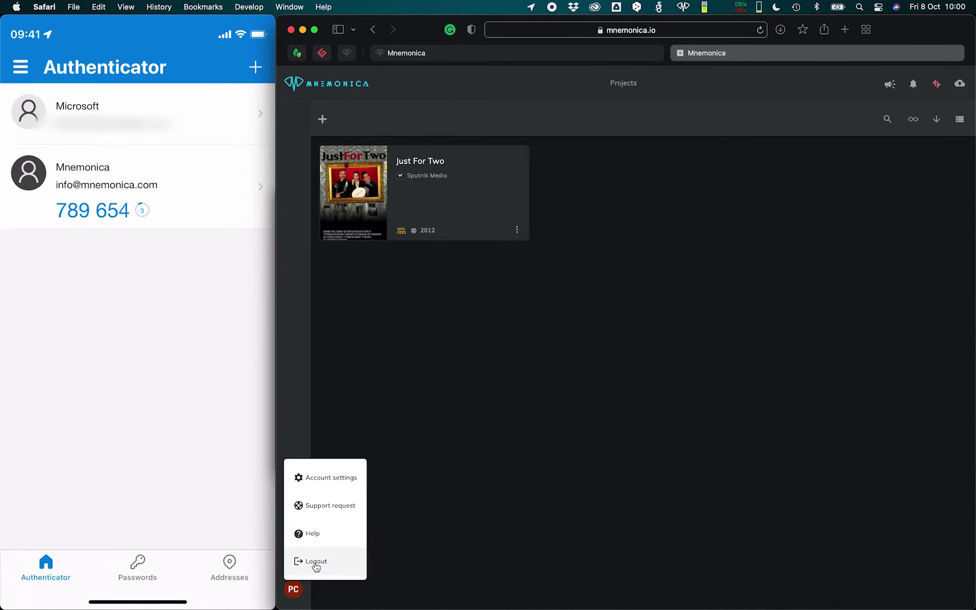
left_click(317, 561)
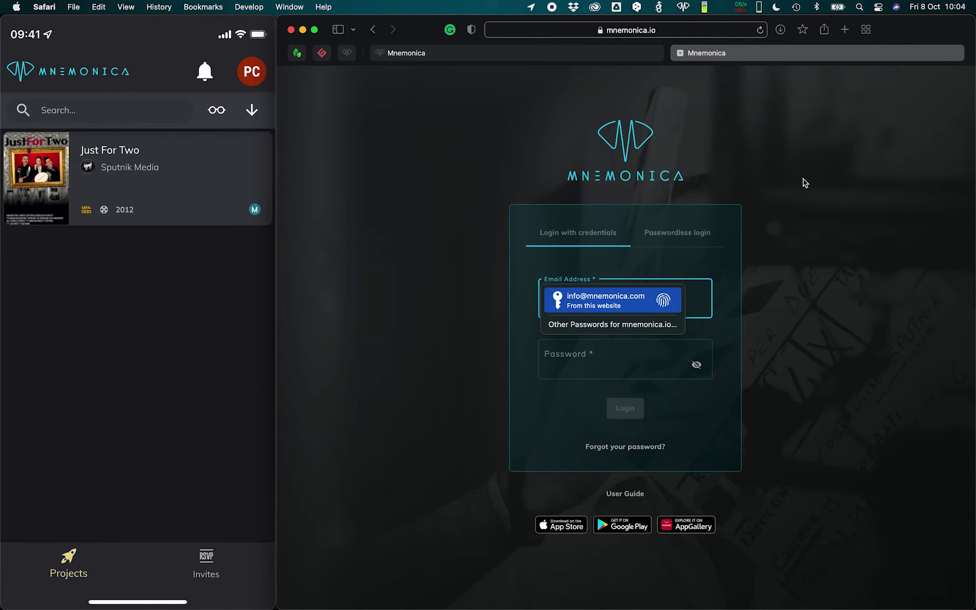
Log in via passwordless QR, then view the Security section of Account settings
left_click(687, 234)
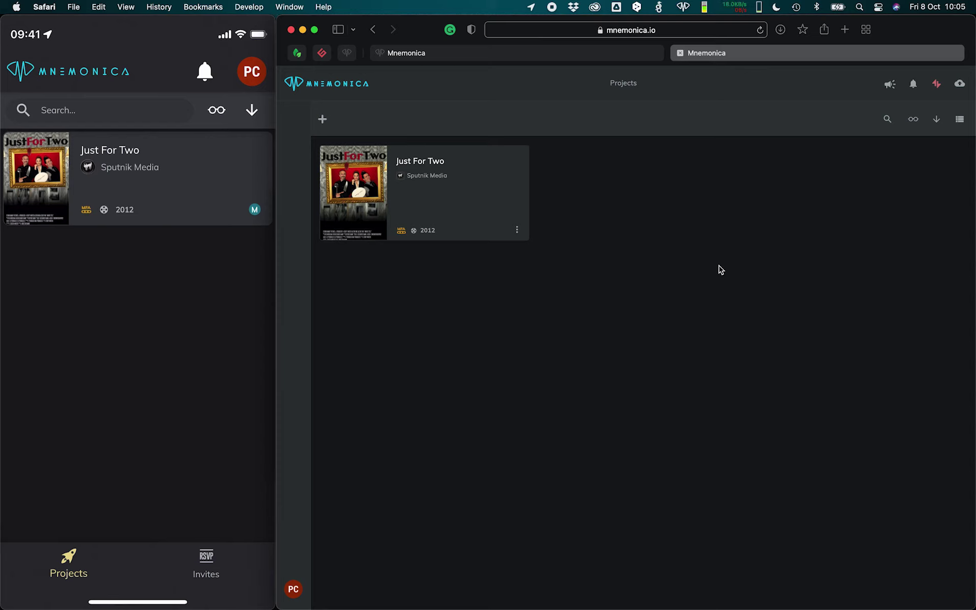
left_click(295, 590)
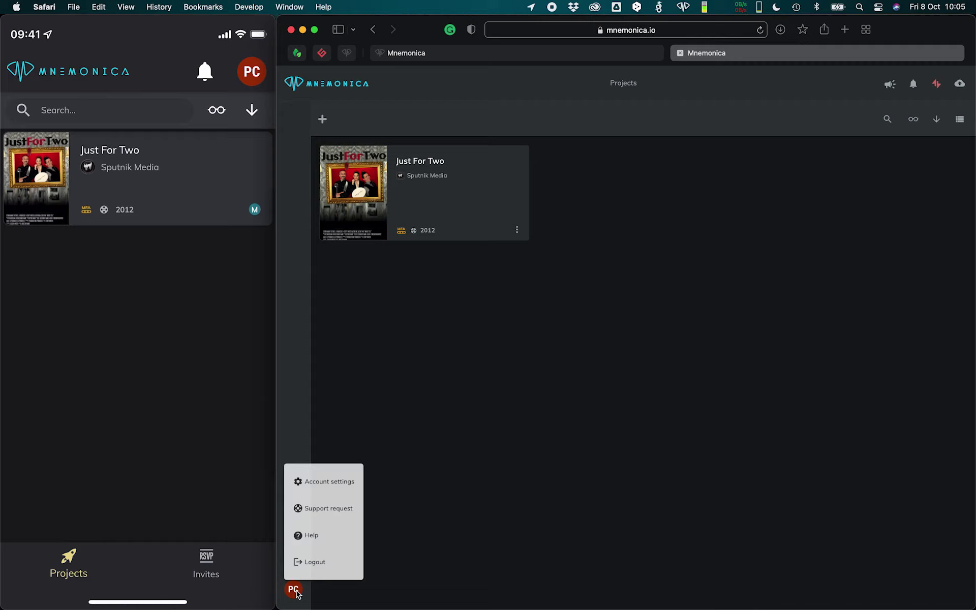
left_click(327, 480)
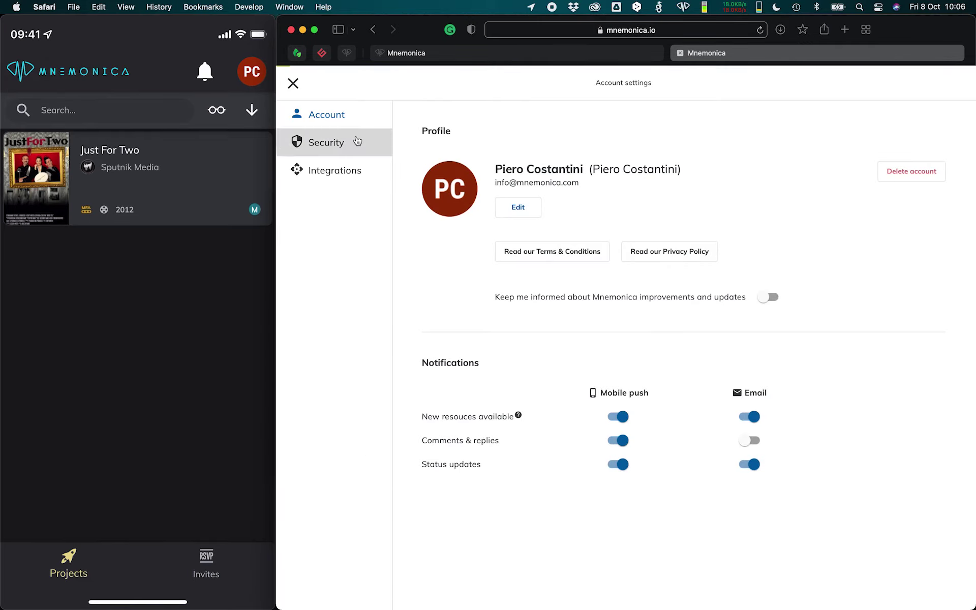
left_click(357, 141)
scroll(708, 342, "down", 5)
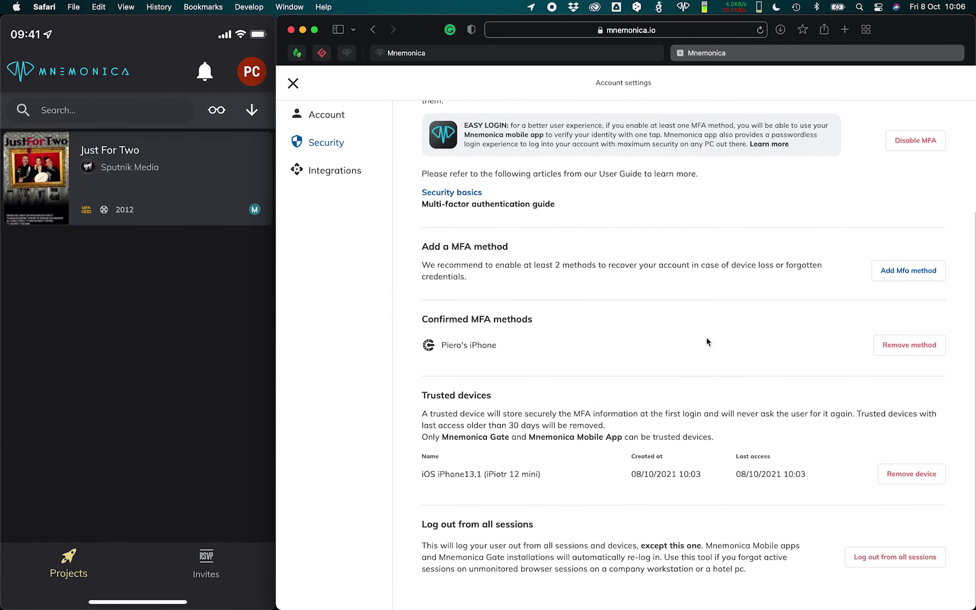
scroll(708, 342, "up", 1)
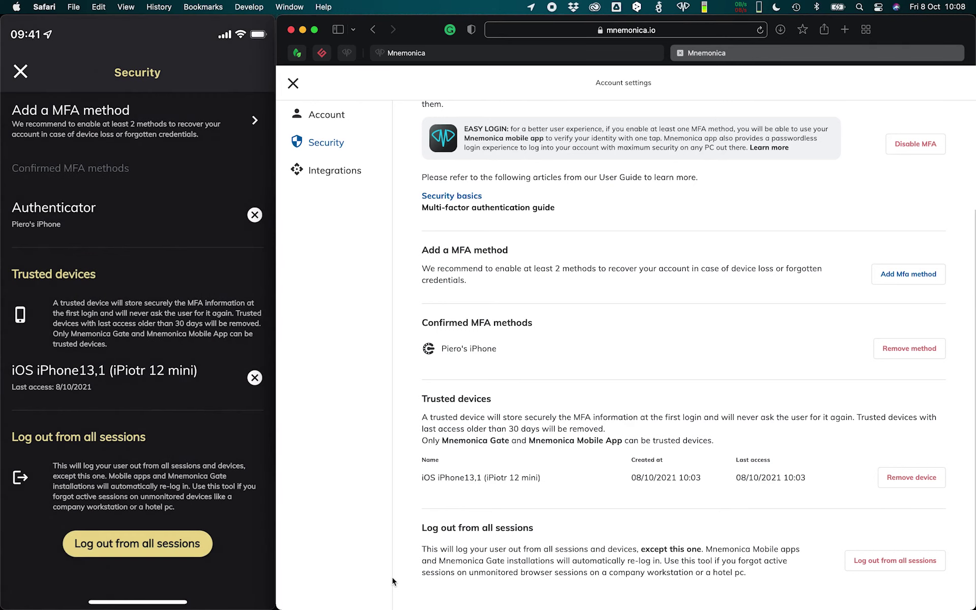
Close the Account settings panel in the browser
left_click(293, 85)
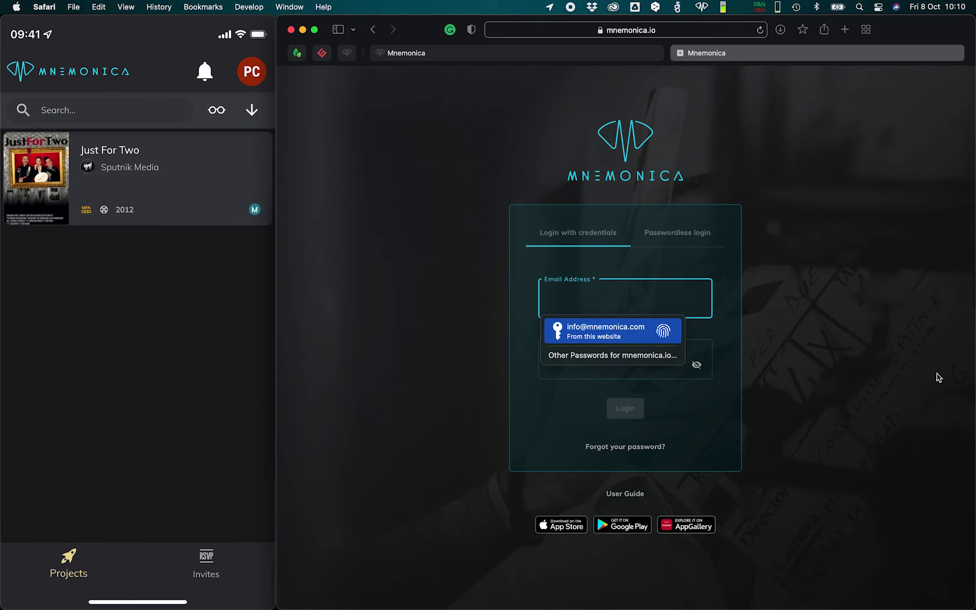
Submit the saved login and choose Mnemonica App as the MFA method
key("Return")
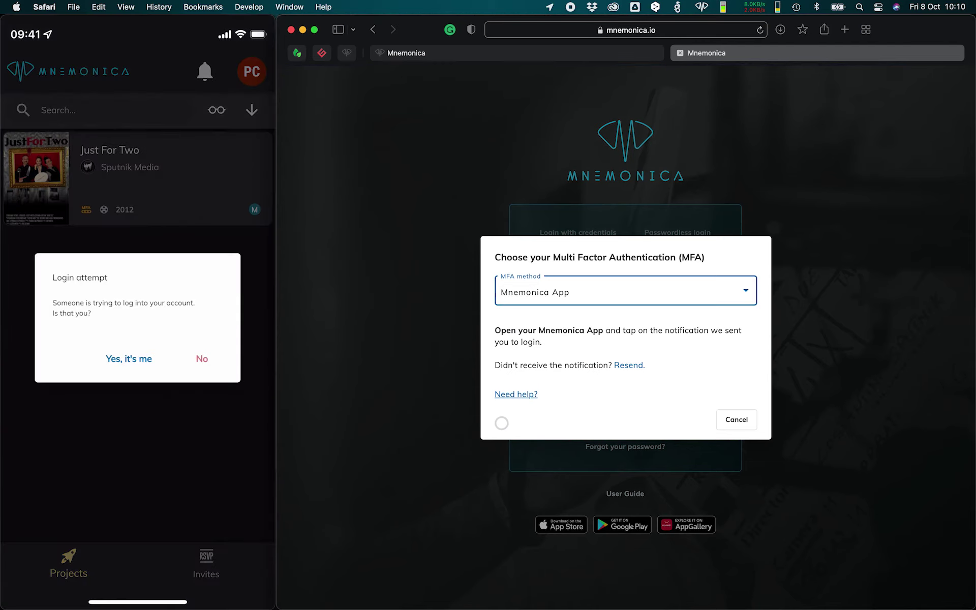
left_click(653, 297)
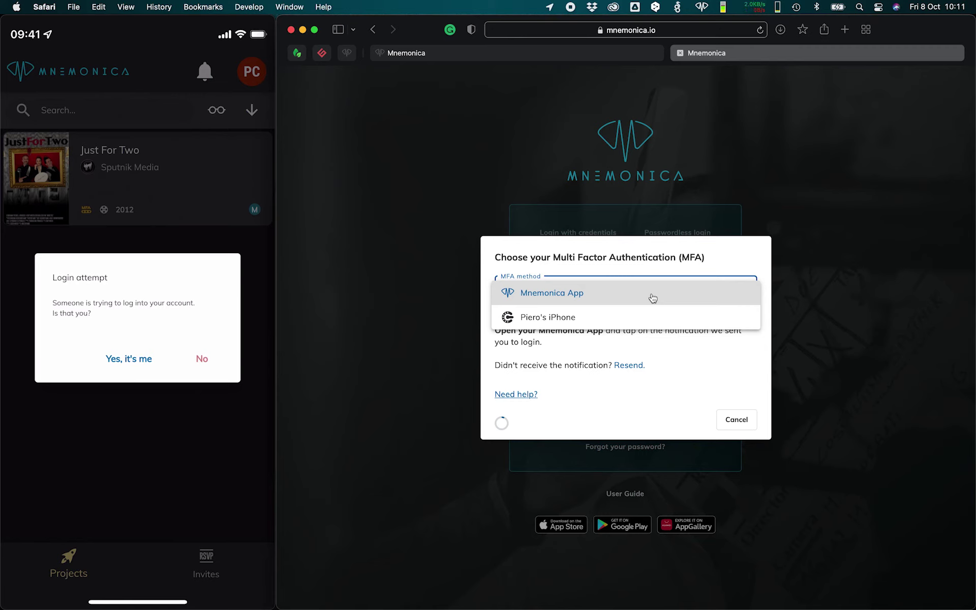
left_click(652, 298)
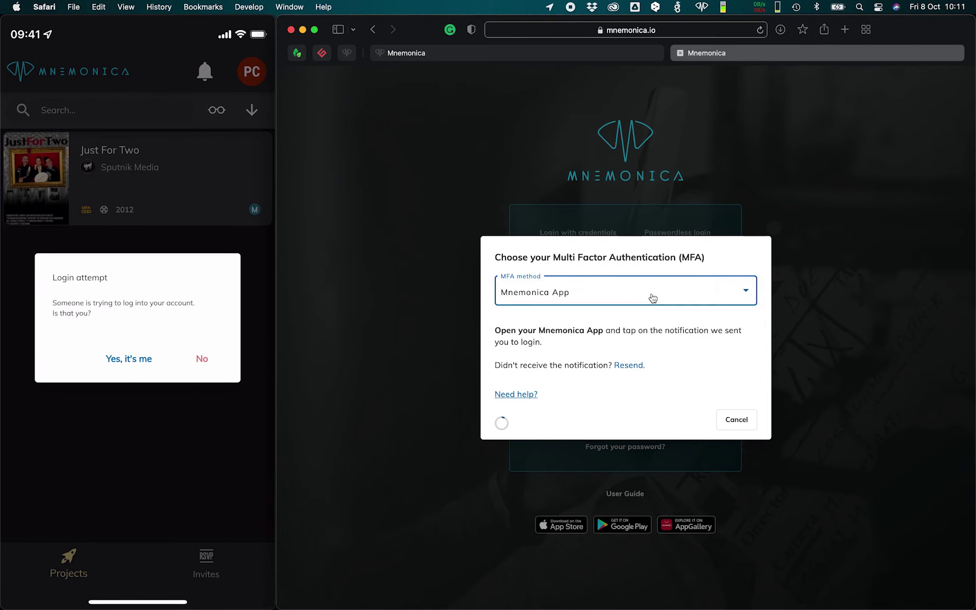